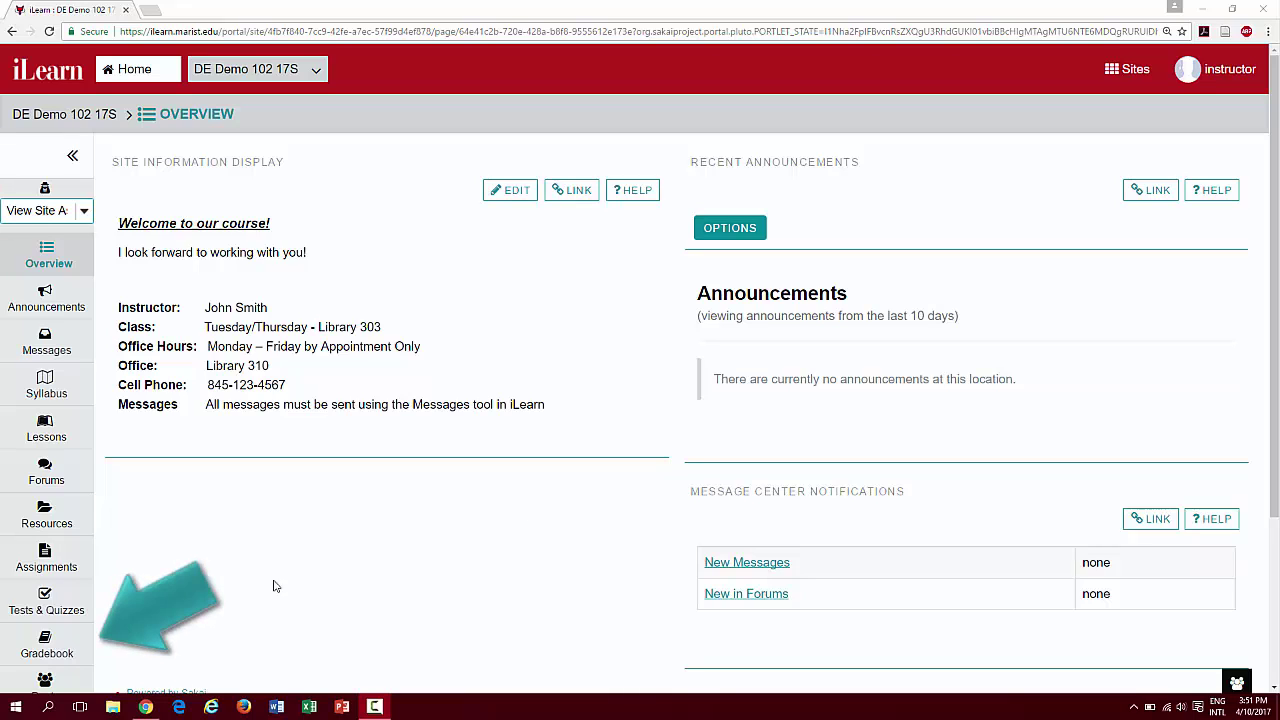
- Open the site's Gradebook and view the item details of Assignment 1, closing them without saving
left_click(46, 652)
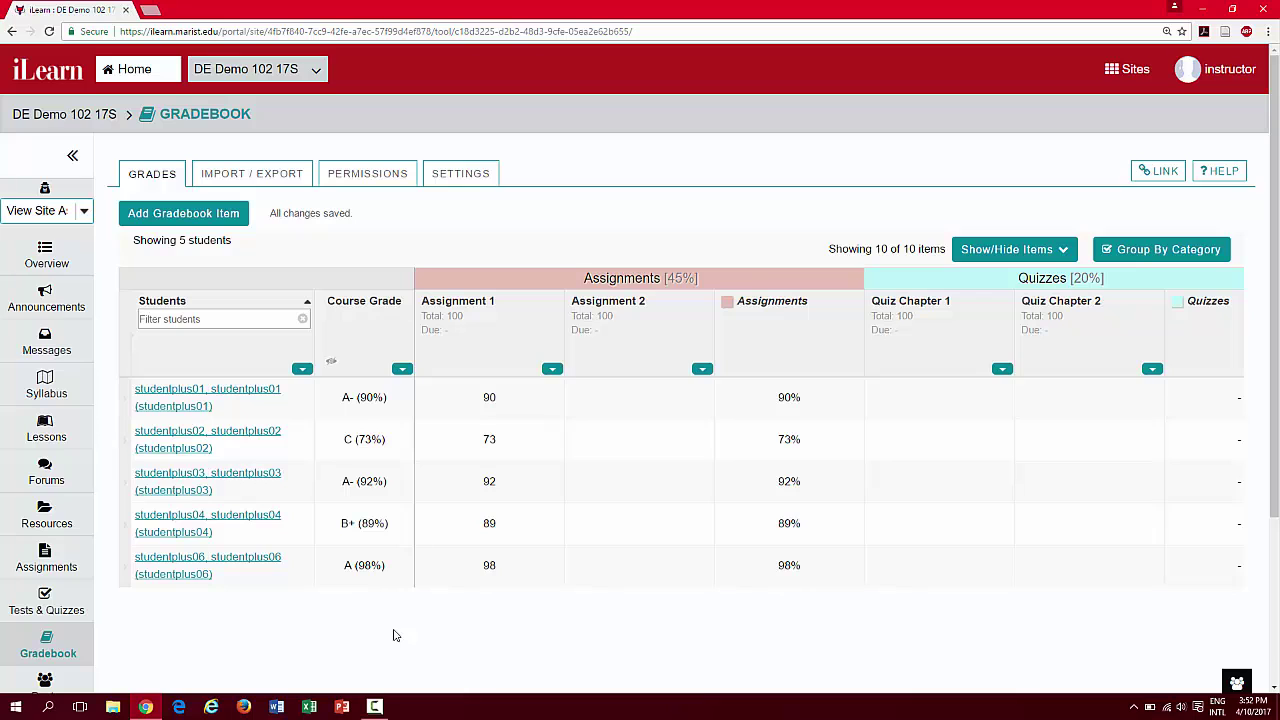
left_click(553, 371)
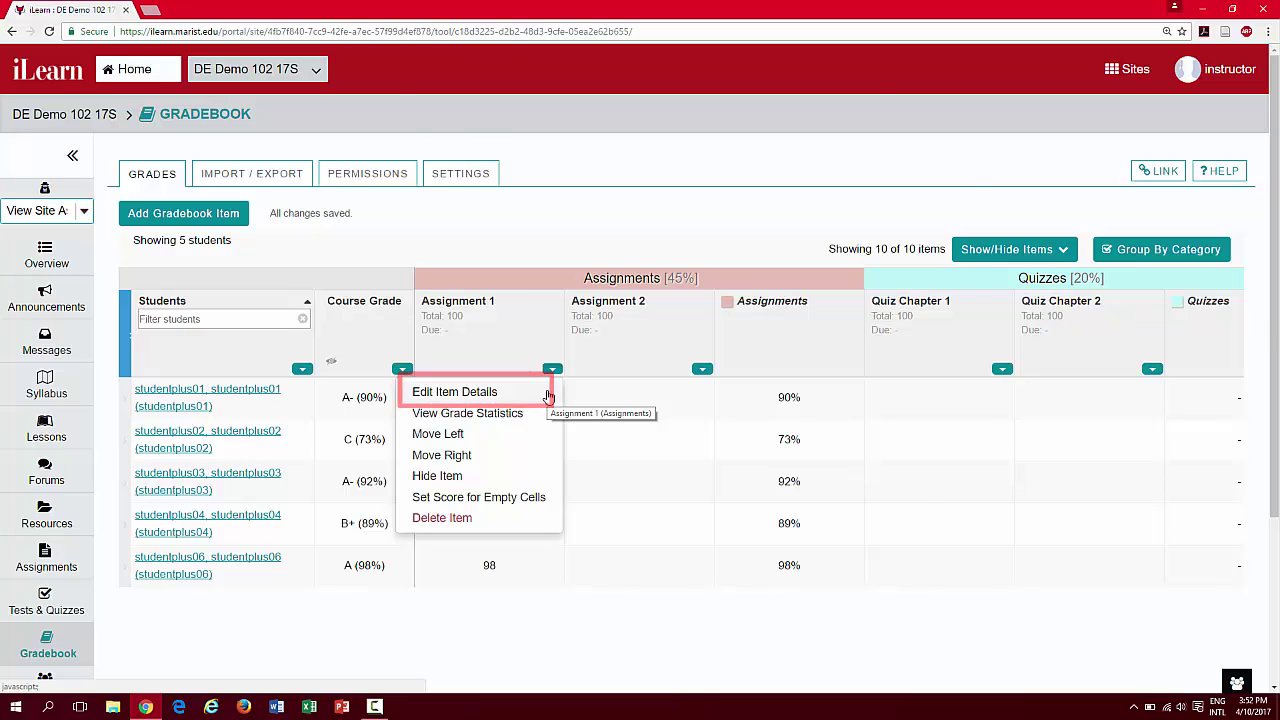
left_click(548, 397)
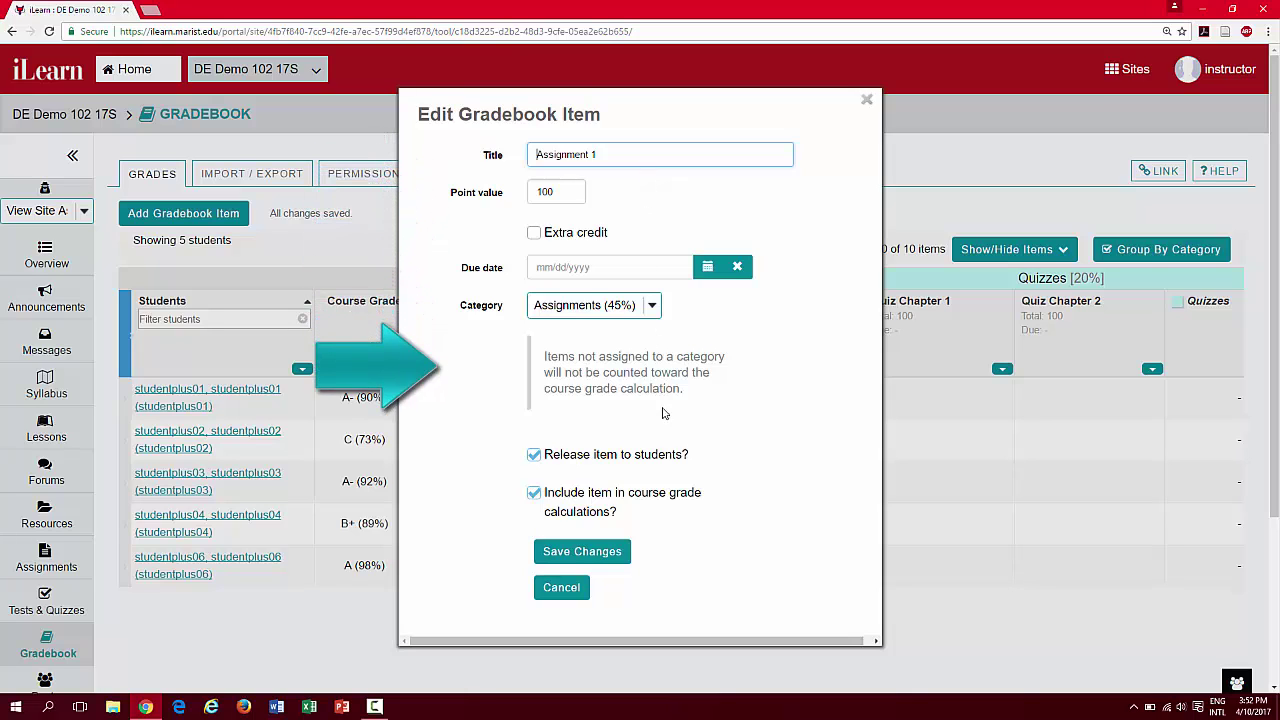
left_click(563, 592)
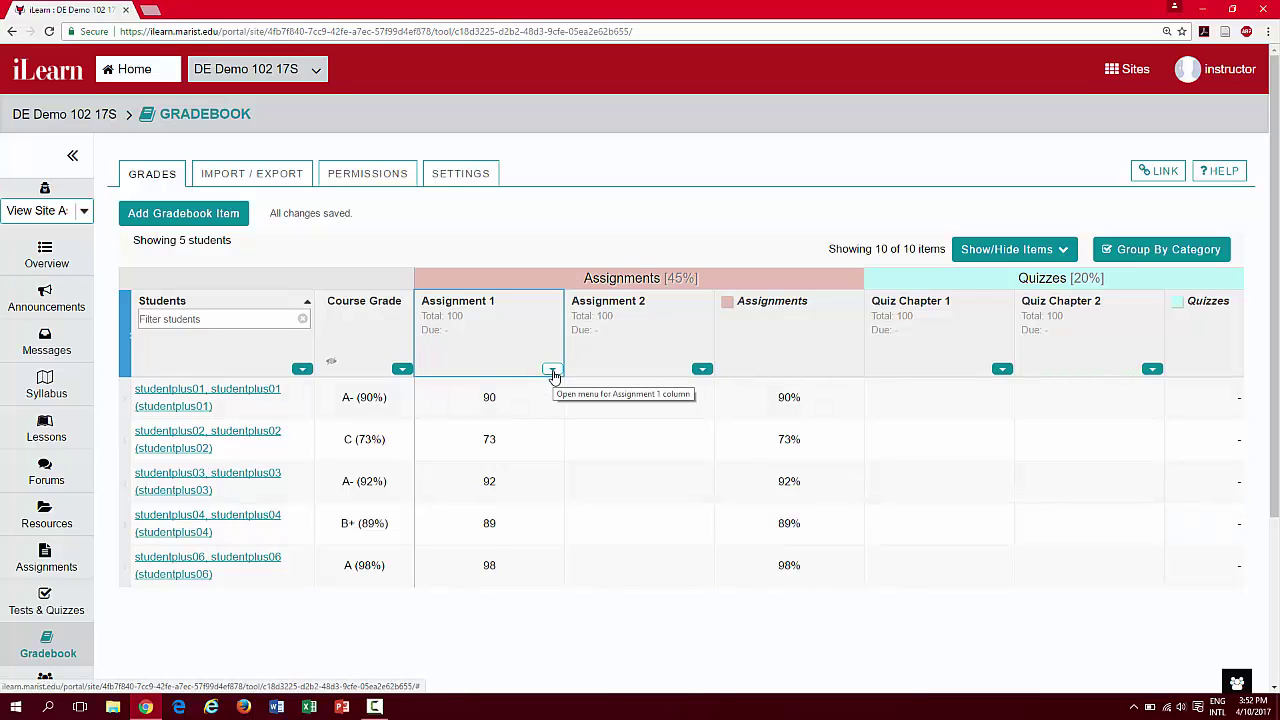
- View the grade statistics for Assignment 1 and close them
left_click(553, 372)
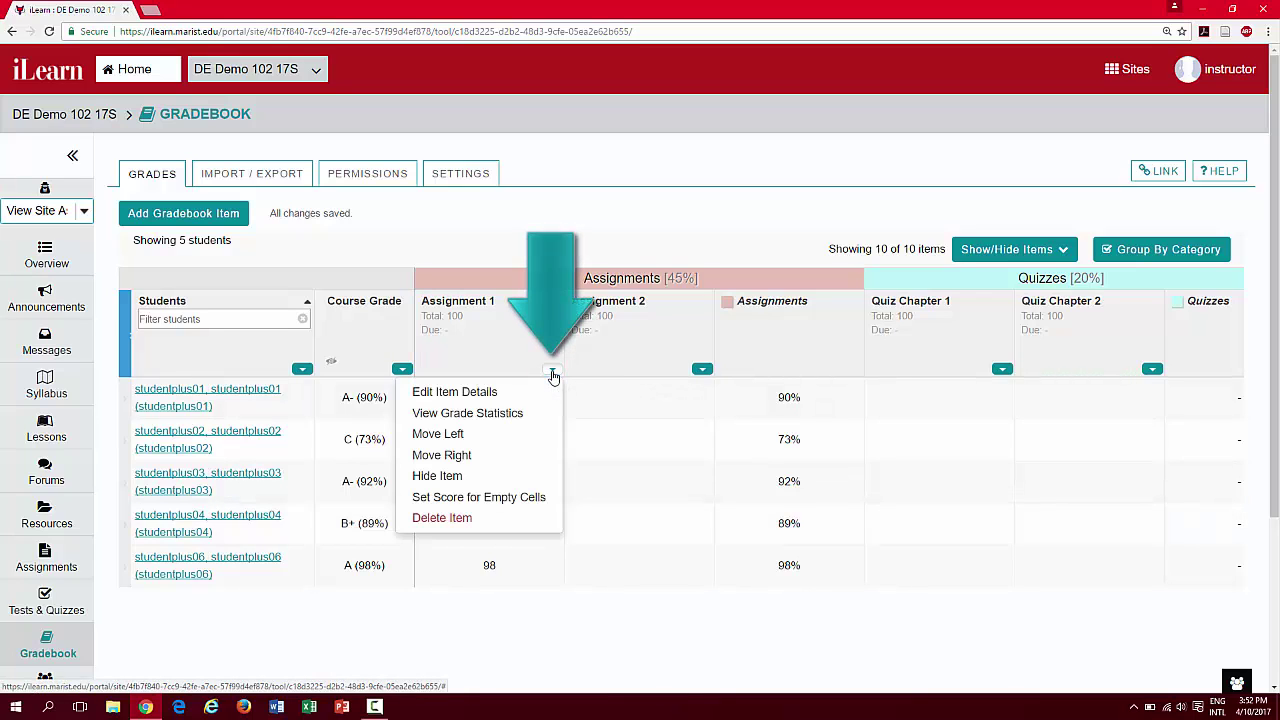
left_click(508, 414)
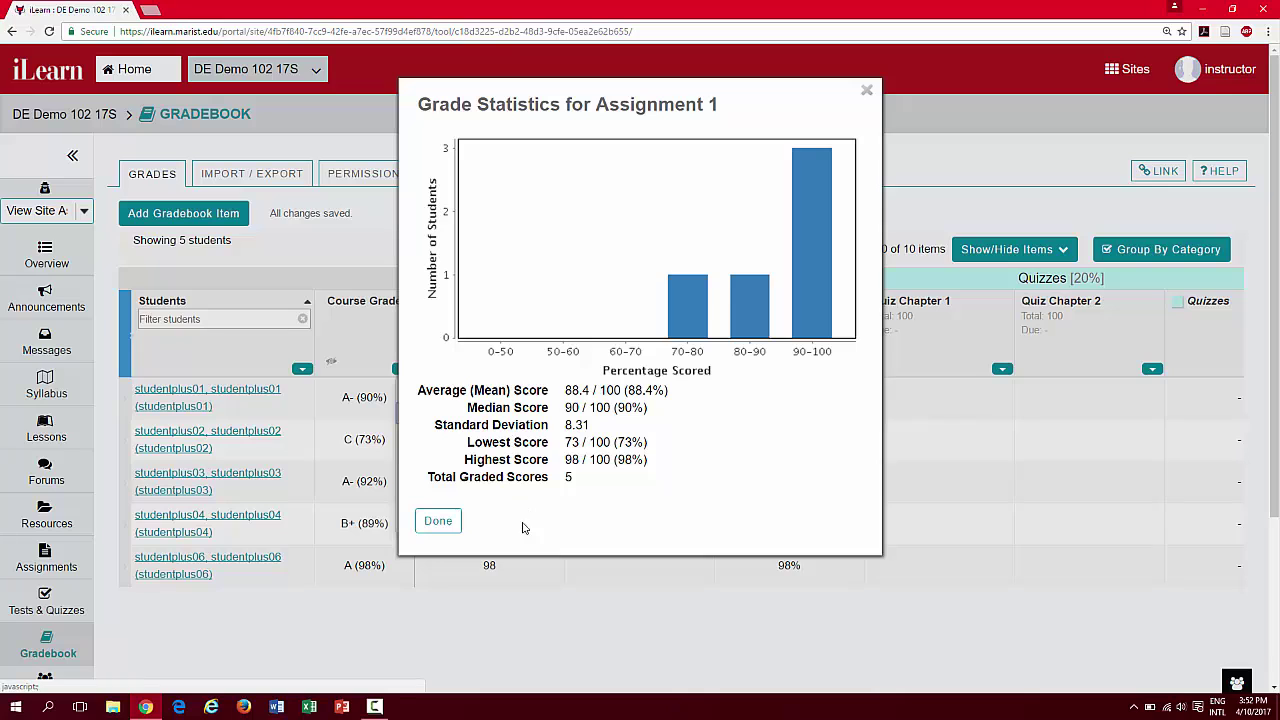
left_click(437, 524)
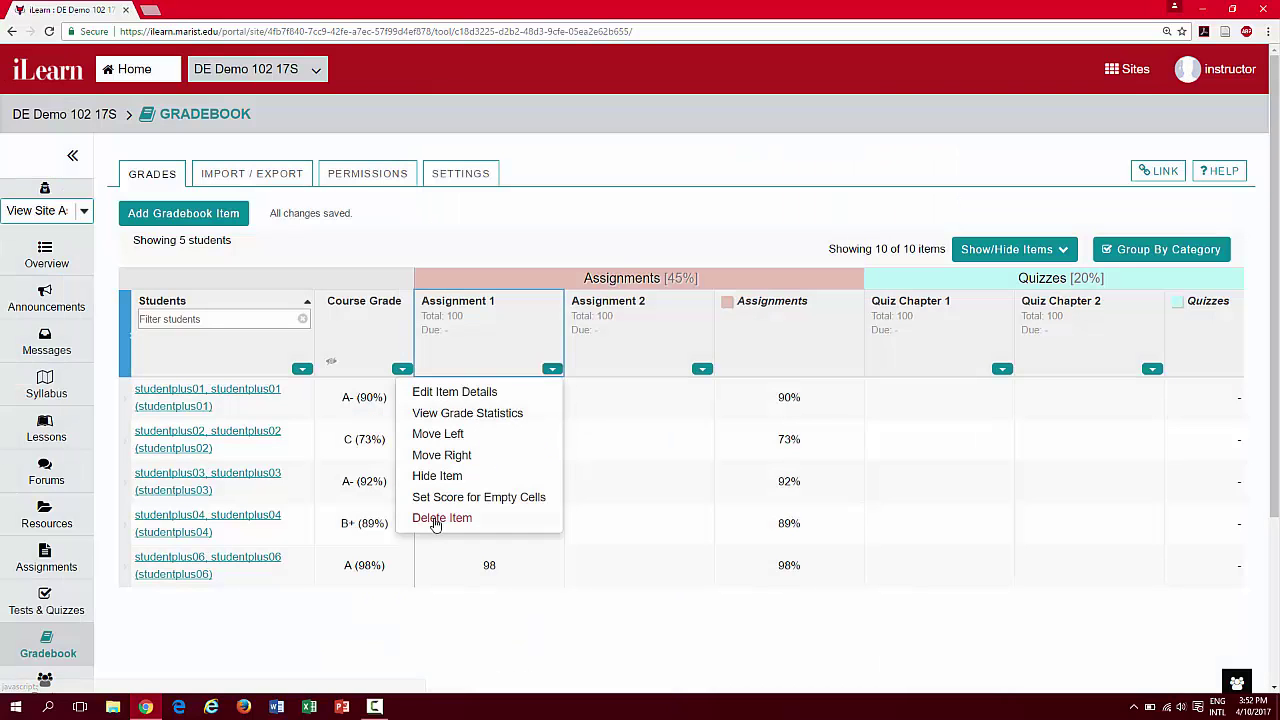
- Move the Assignment 1 column after Assignment 2, and restore the order by moving Assignment 2 back behind Assignment 1
left_click(552, 370)
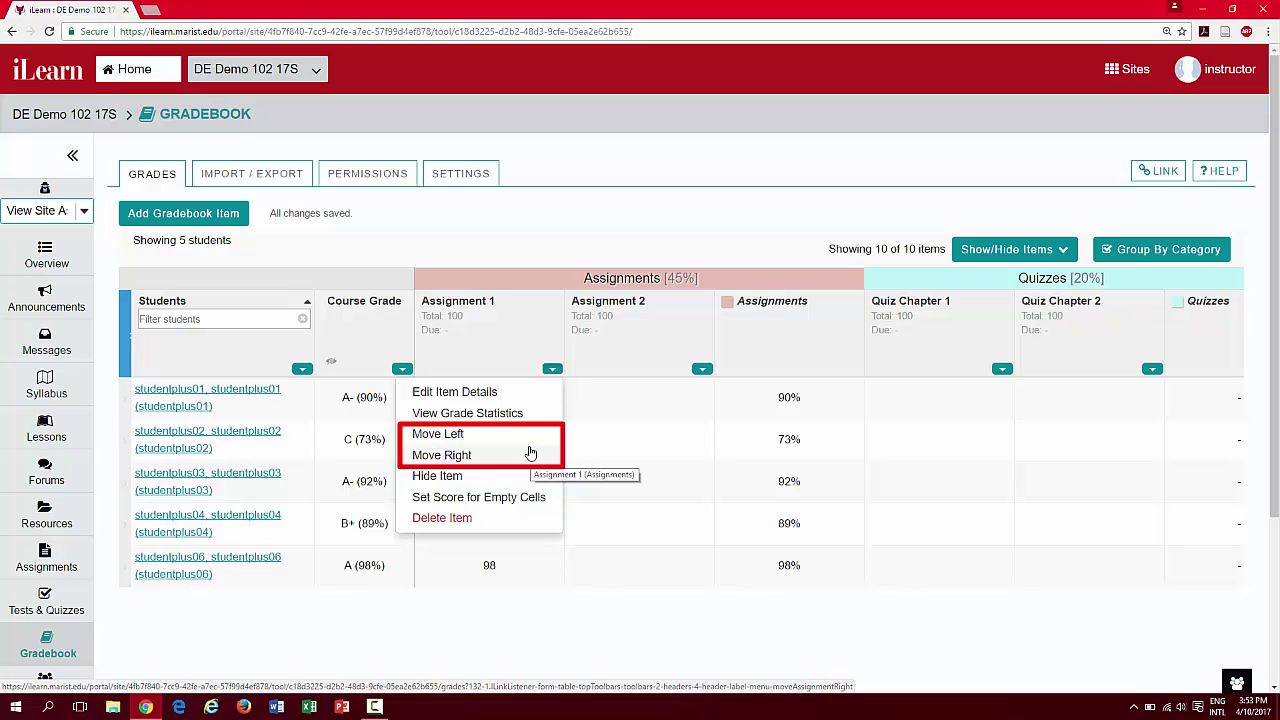
left_click(484, 358)
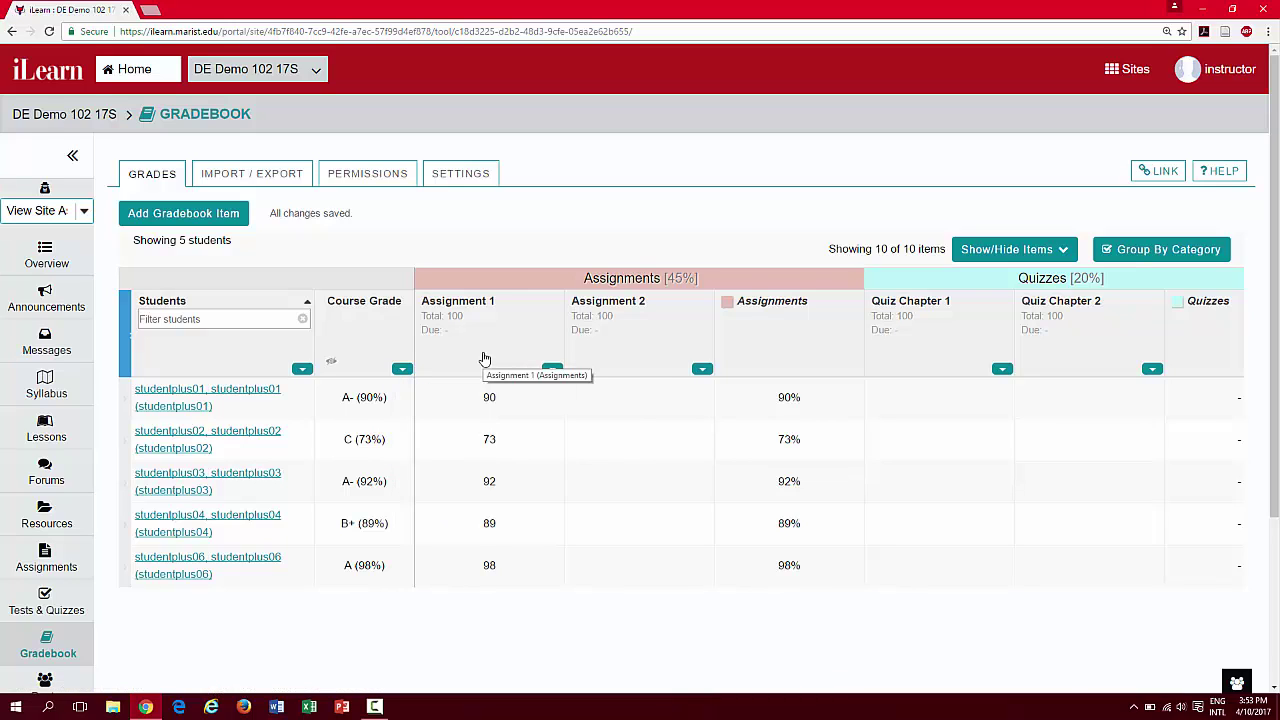
left_click(484, 358)
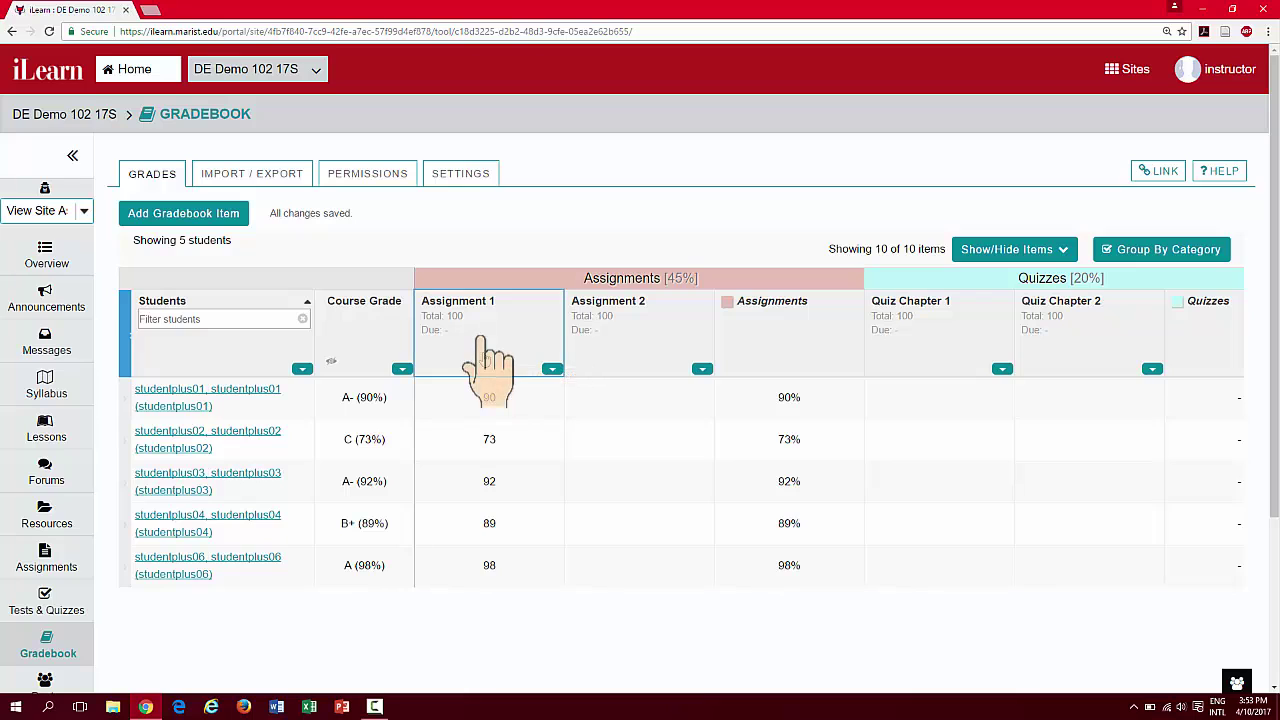
left_click_drag(484, 358, 664, 352)
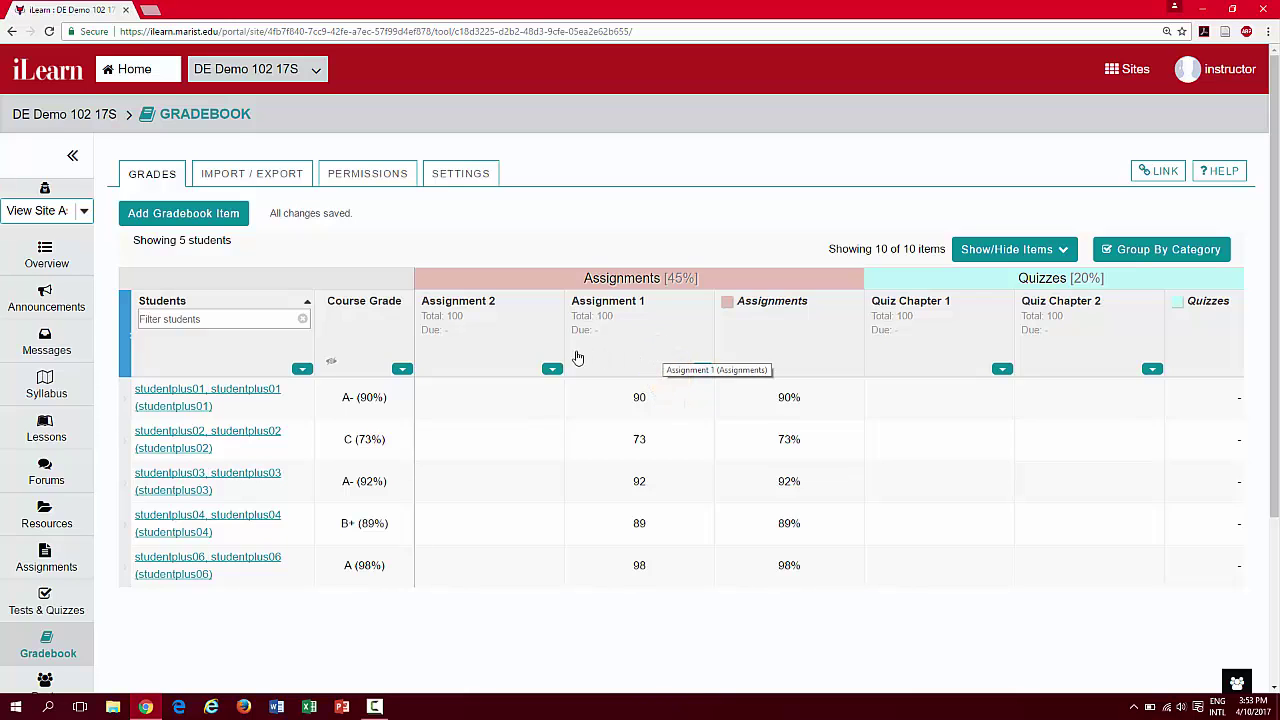
left_click(502, 348)
left_click_drag(502, 348, 670, 347)
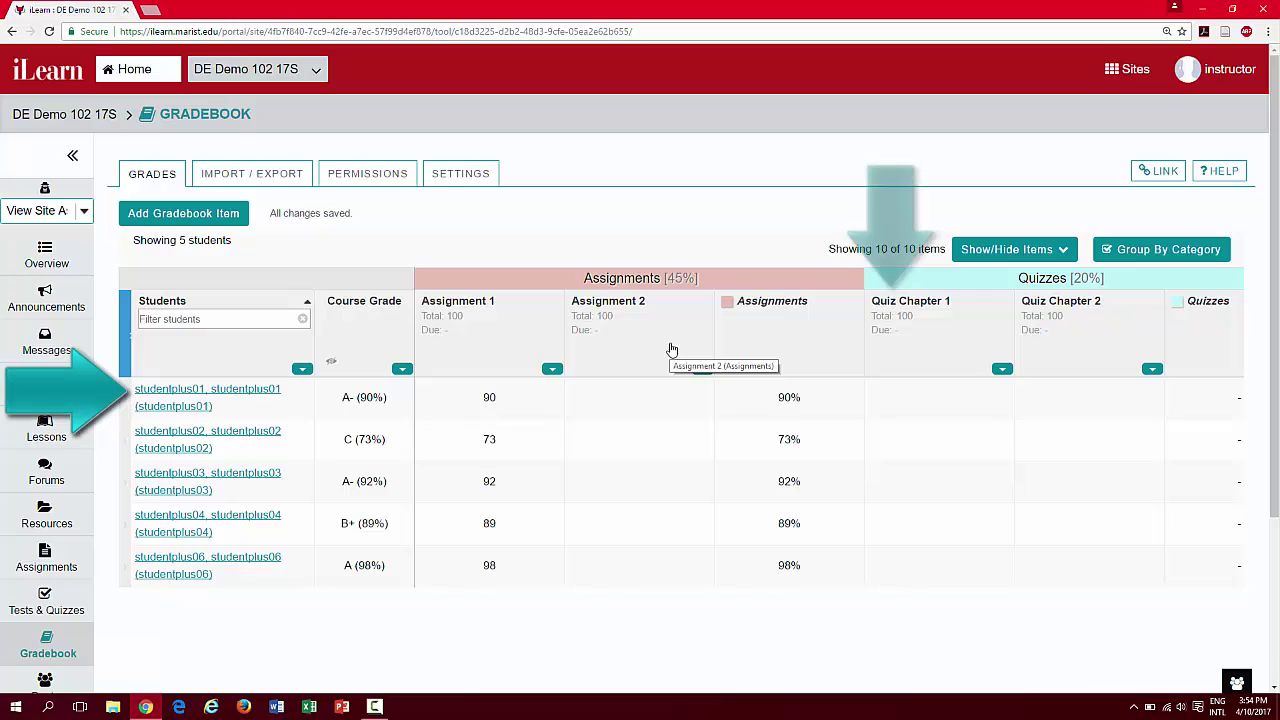
- Enter Quiz Chapter 1 scores of 85 for the first student and 105 for the second student
left_click(943, 401)
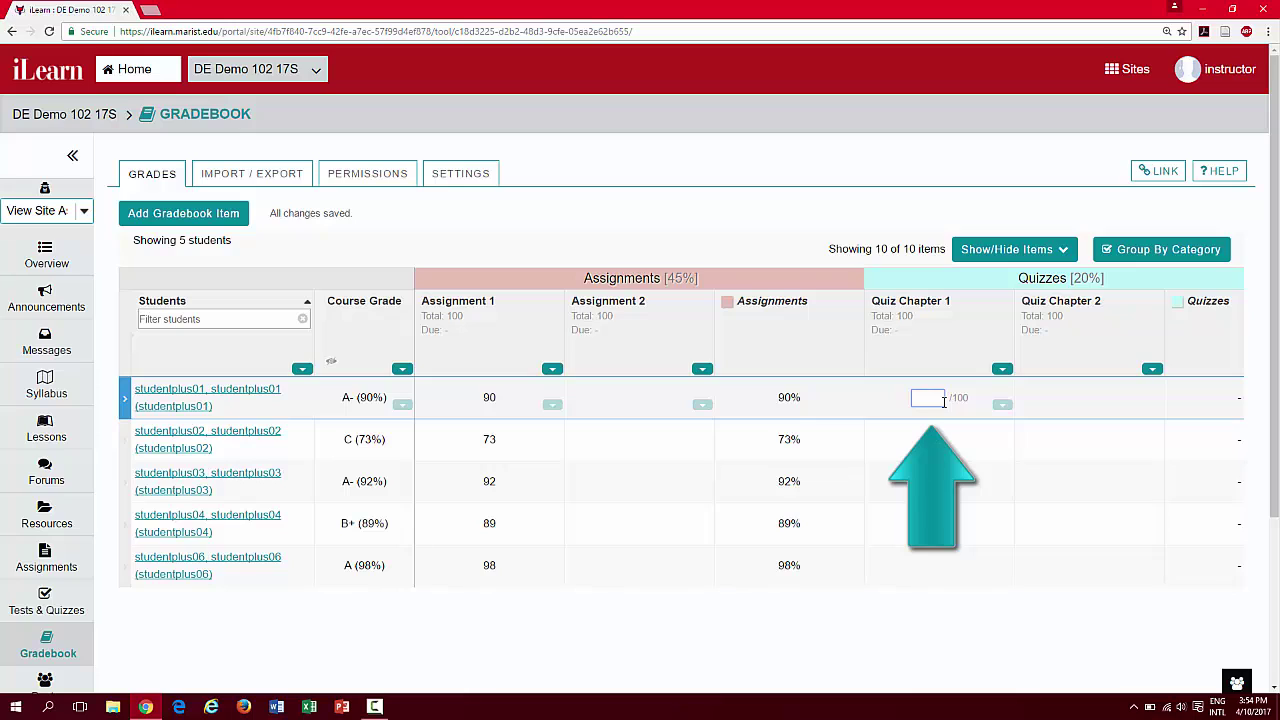
type("85")
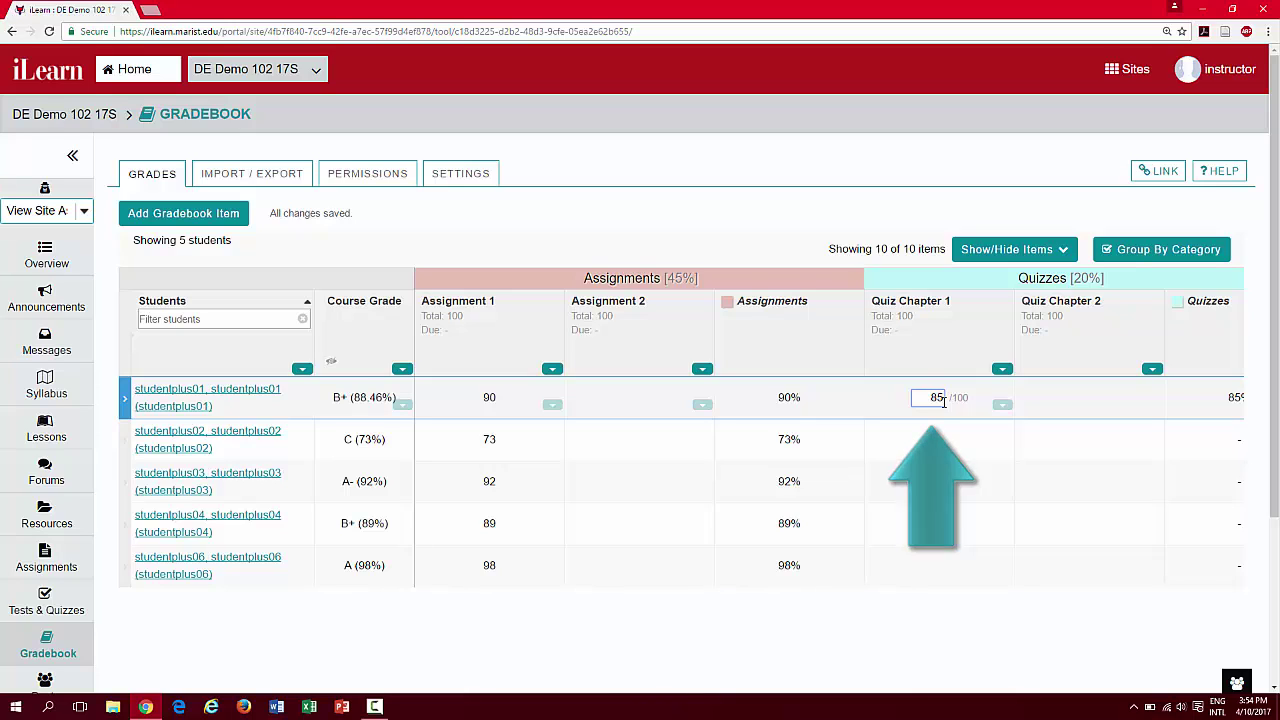
key("Return")
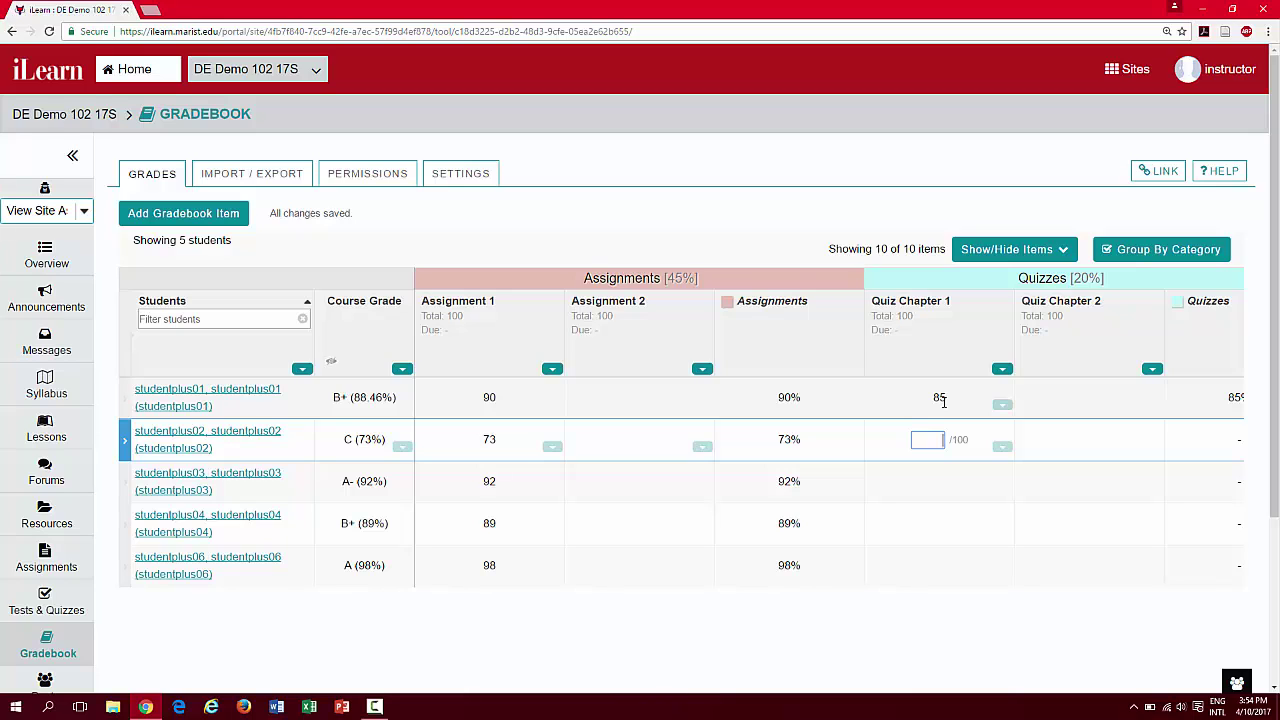
type("105")
key("Return")
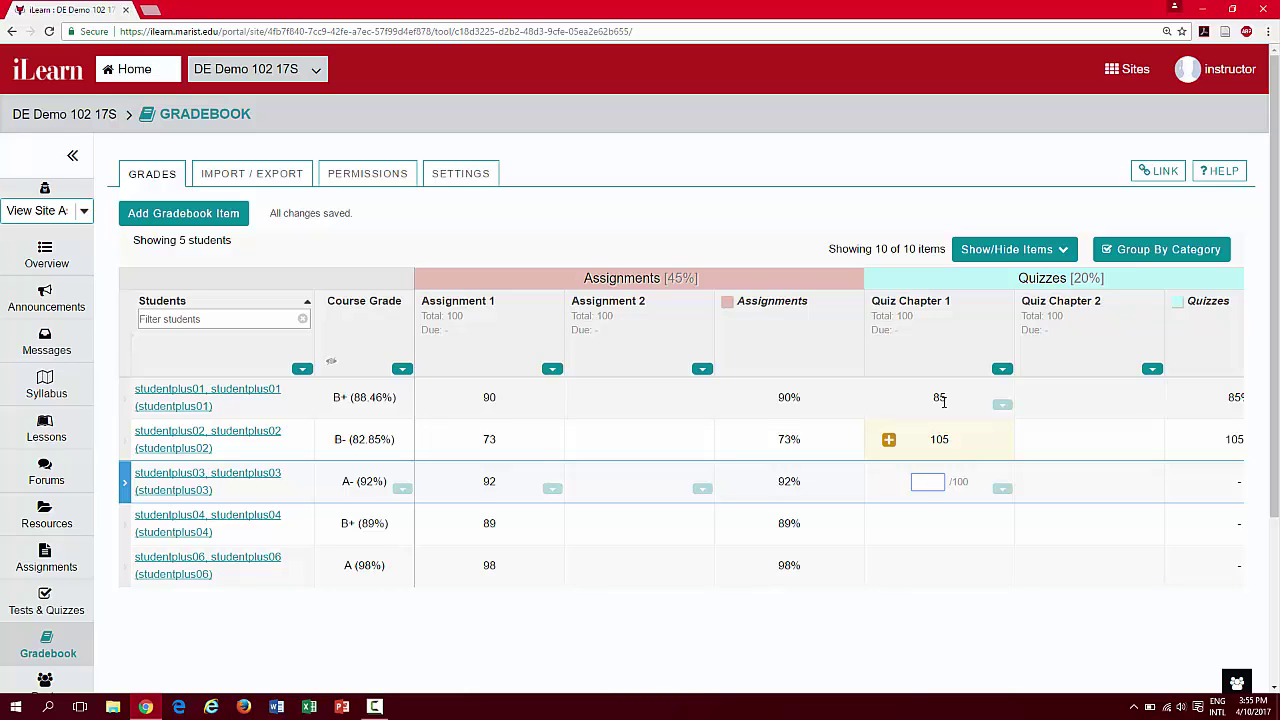
- Edit Quiz Chapter 1 so it is neither released to students nor included in course grade calculations, and save the changes
left_click(1002, 372)
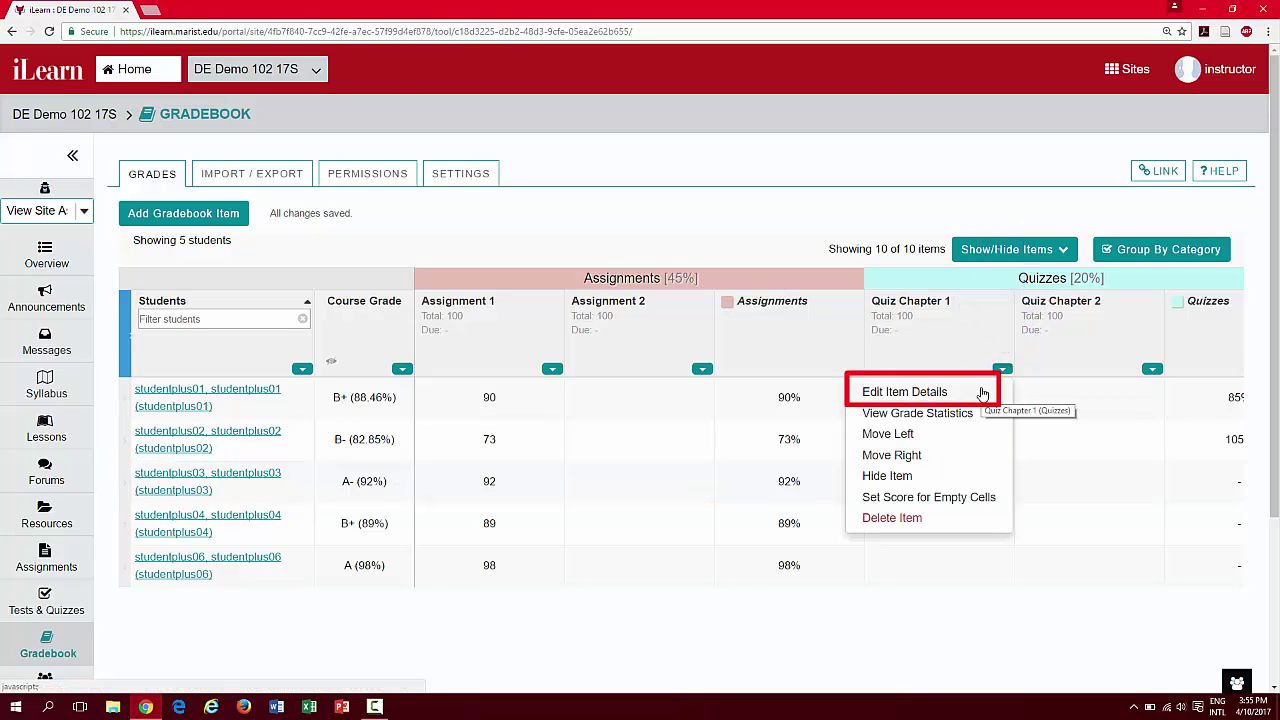
left_click(904, 392)
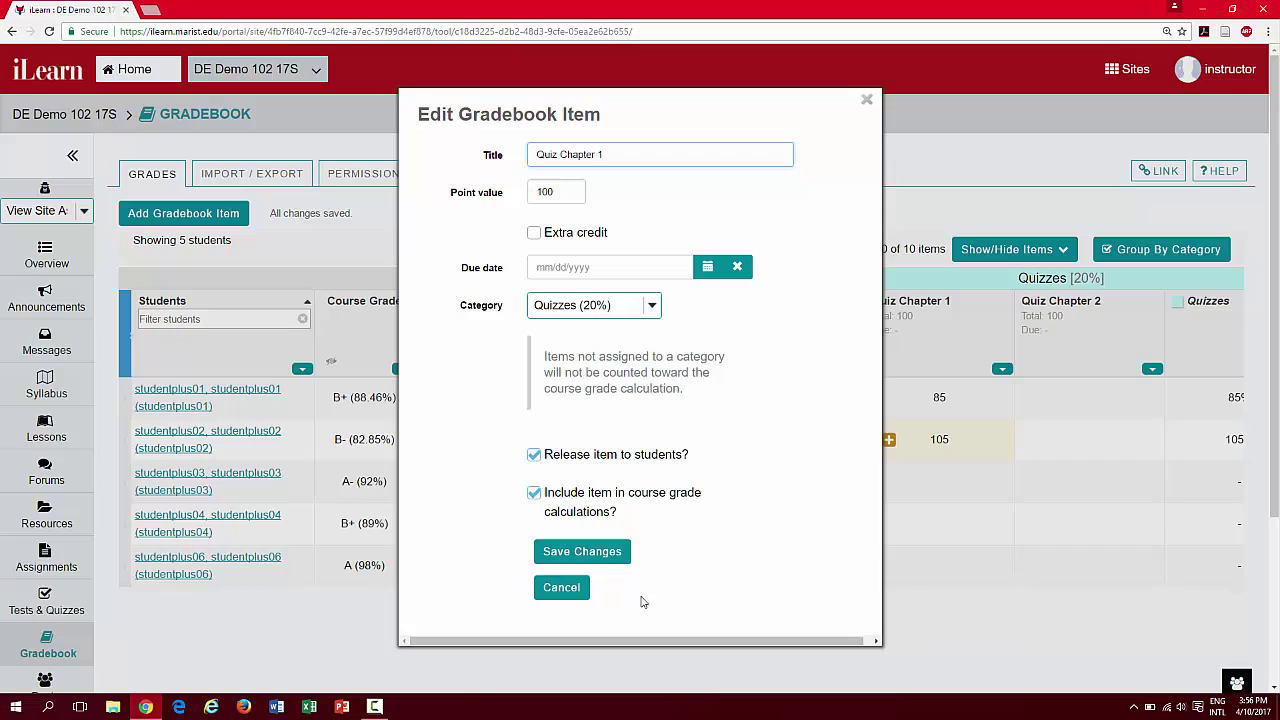
left_click(535, 456)
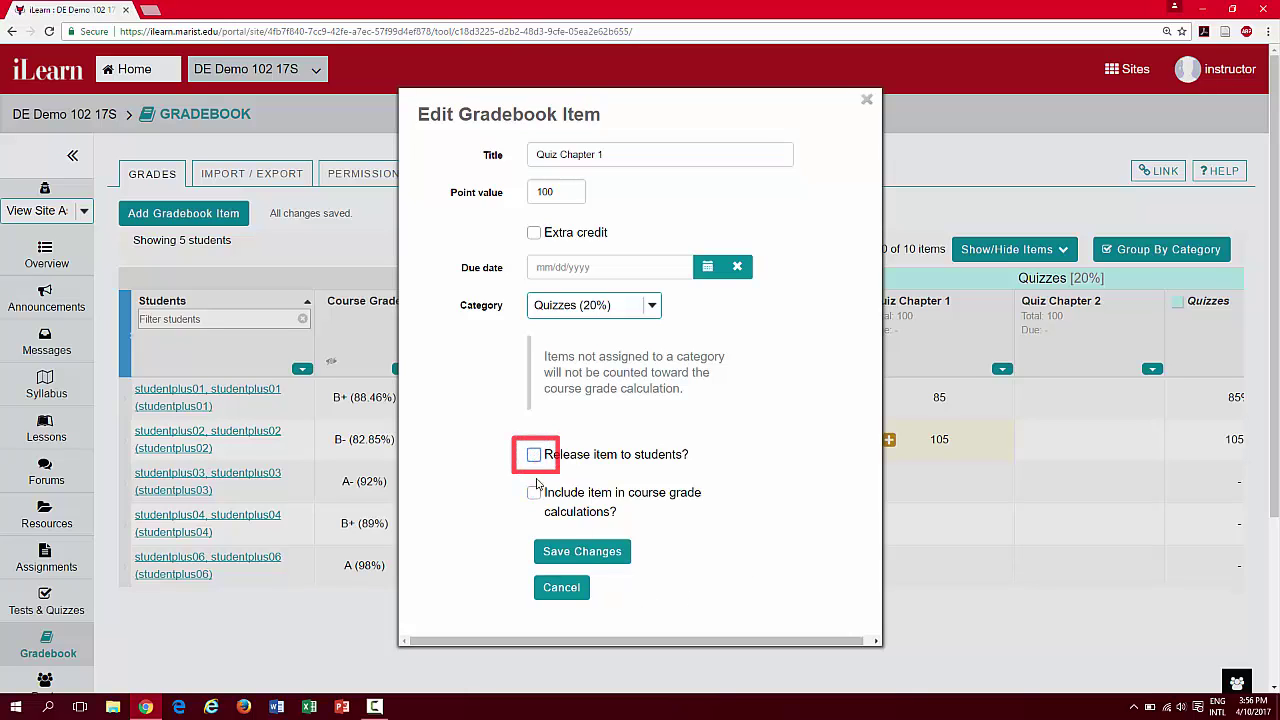
left_click(555, 556)
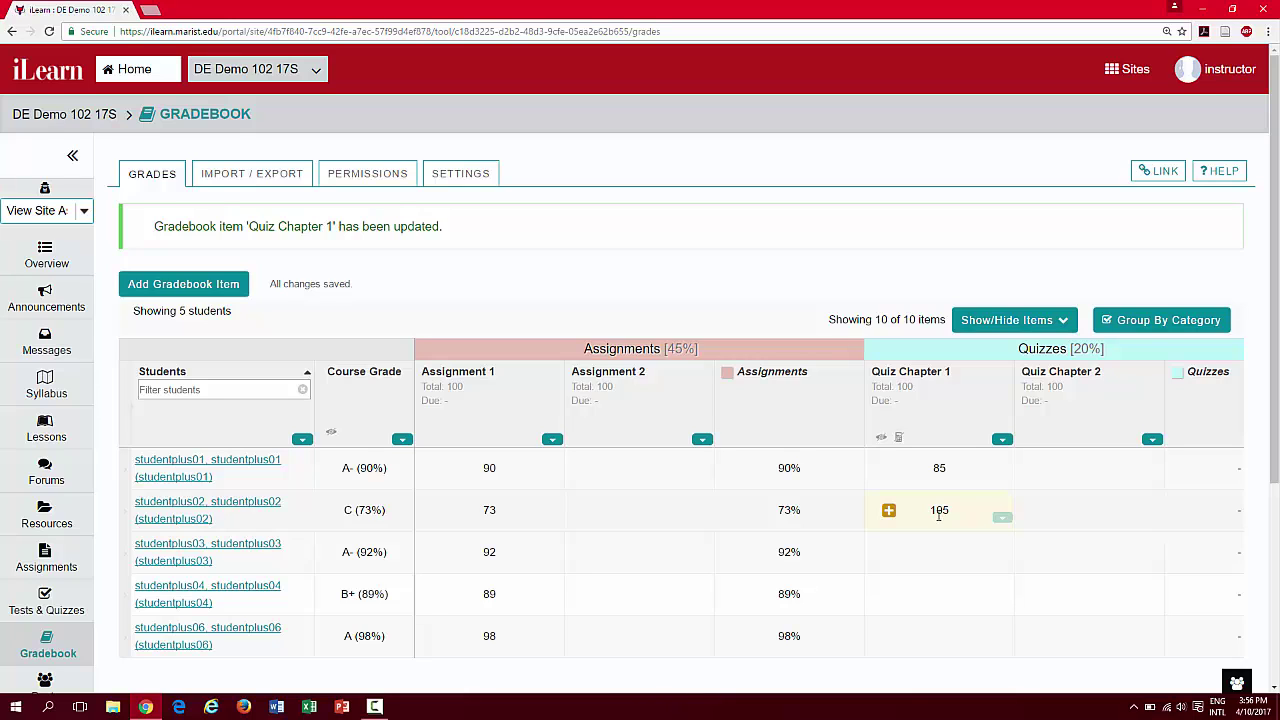
- Release Quiz Chapter 1 to students again, include it in course grade calculations, and save the changes
left_click(1002, 439)
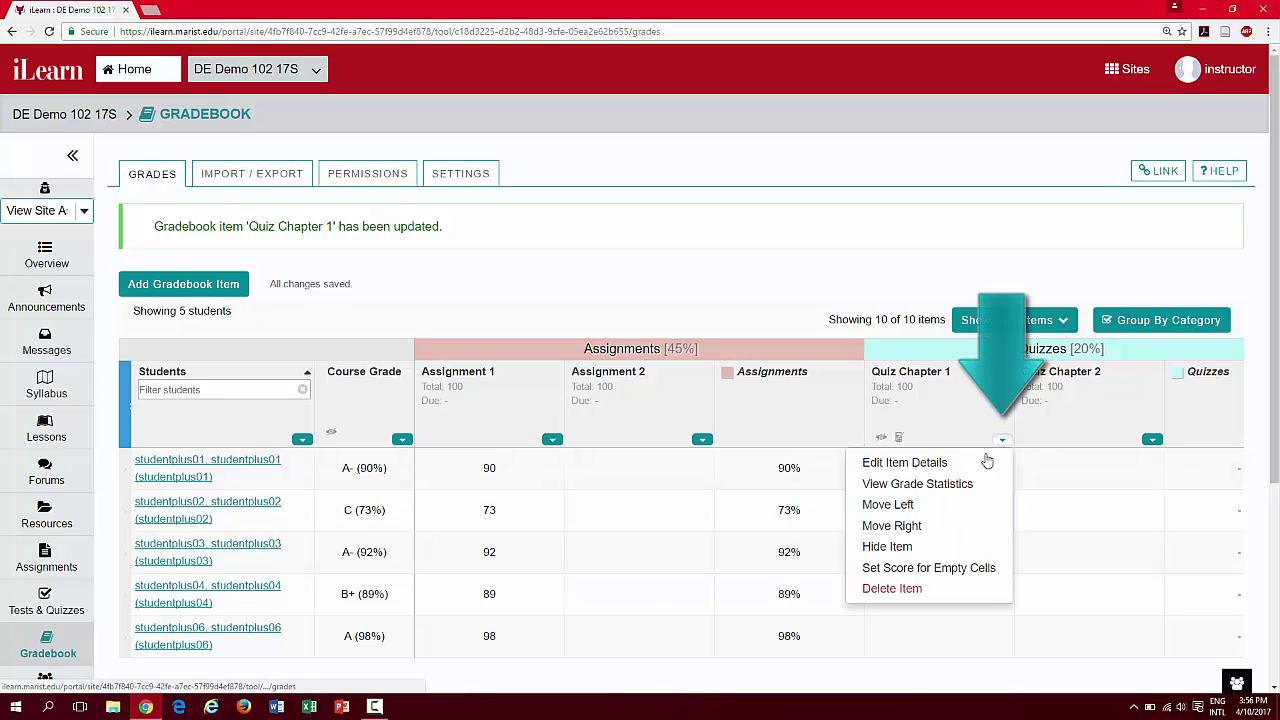
left_click(962, 466)
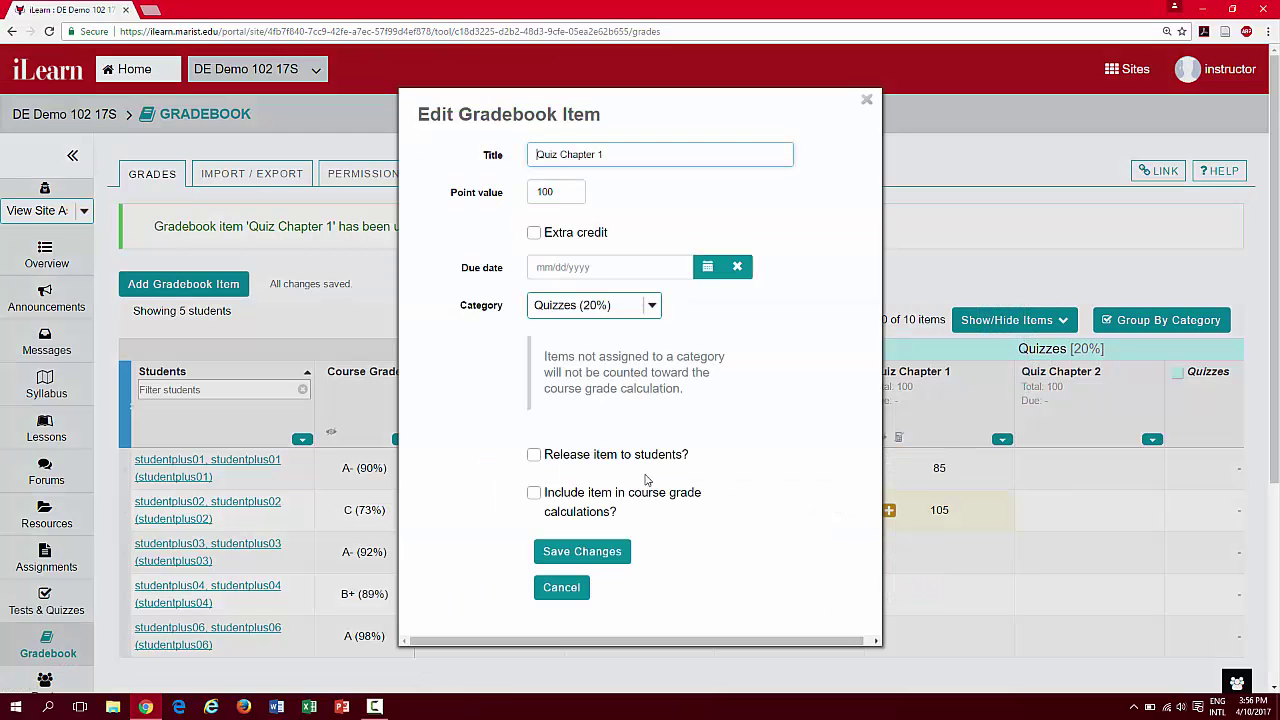
left_click(533, 456)
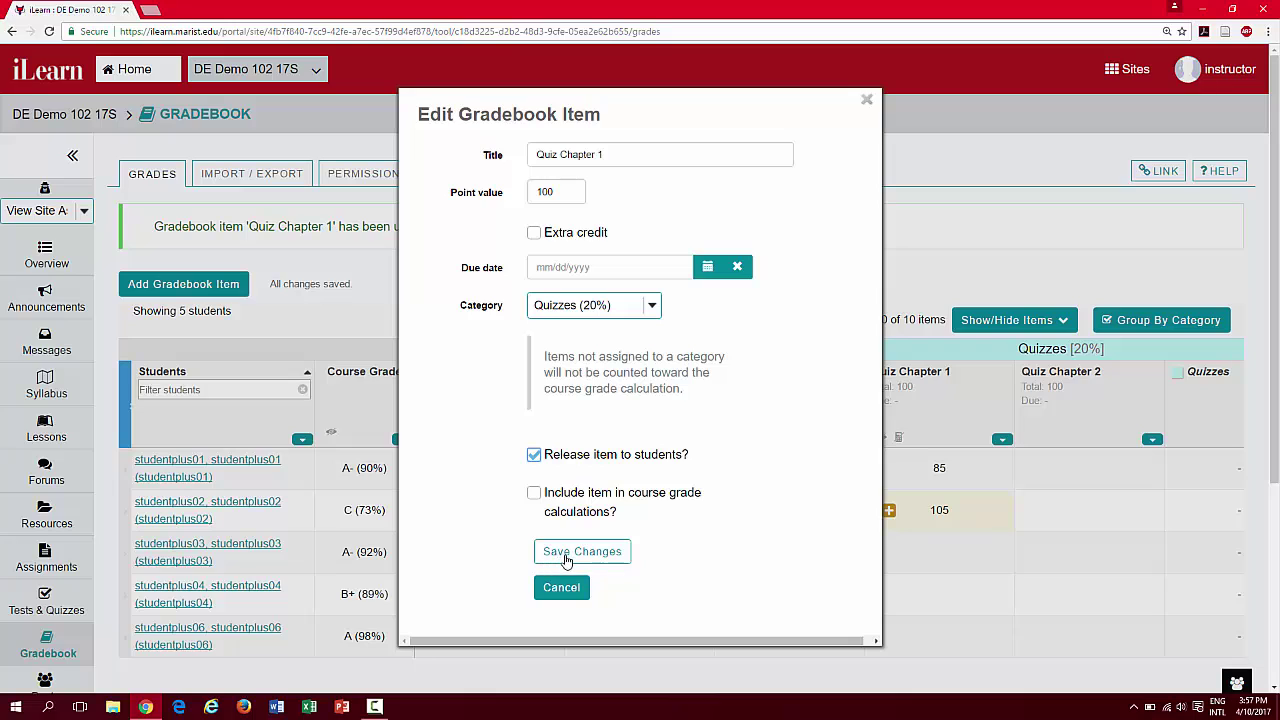
left_click(536, 495)
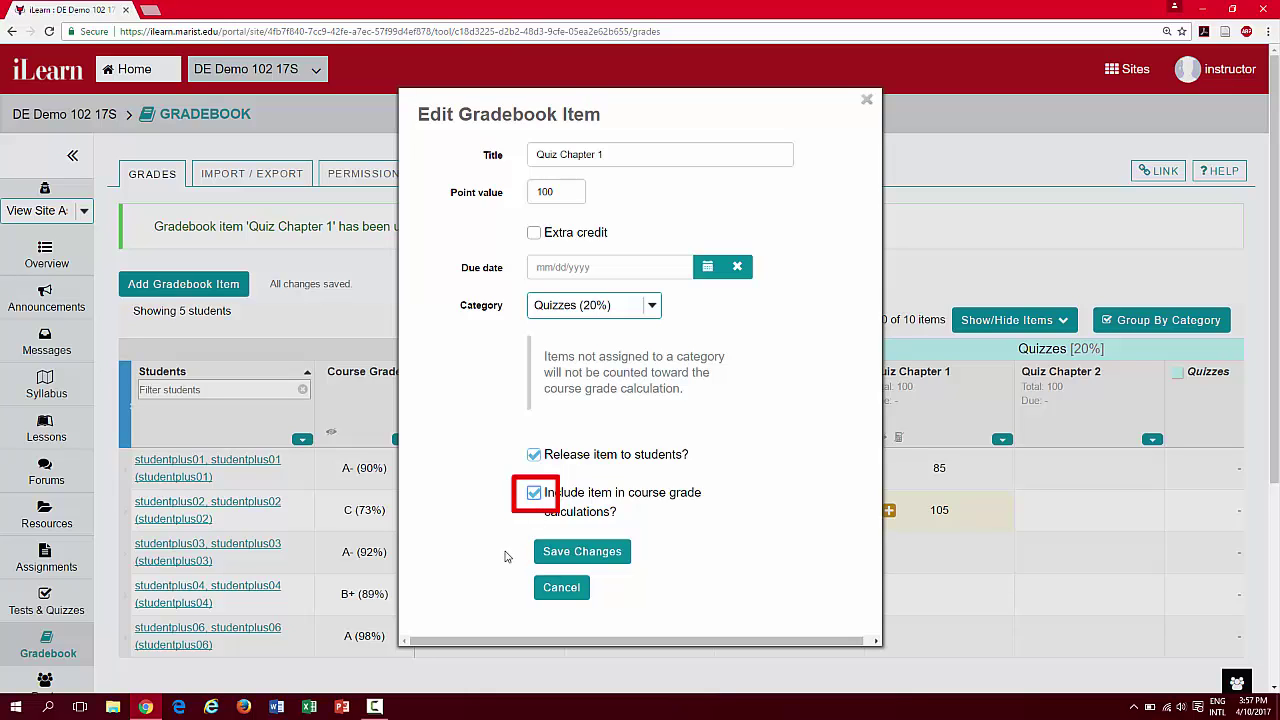
left_click(611, 558)
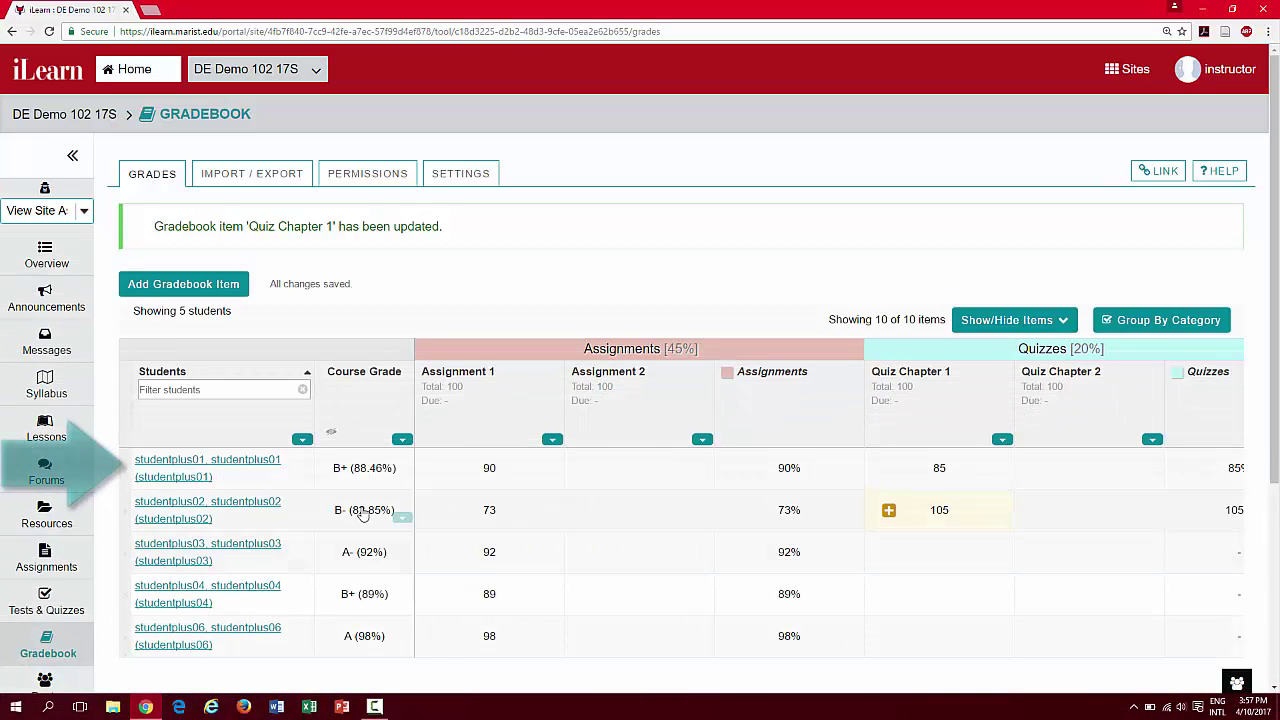
- View the first student's grade summary, including Student Review Mode, and close it
left_click(170, 477)
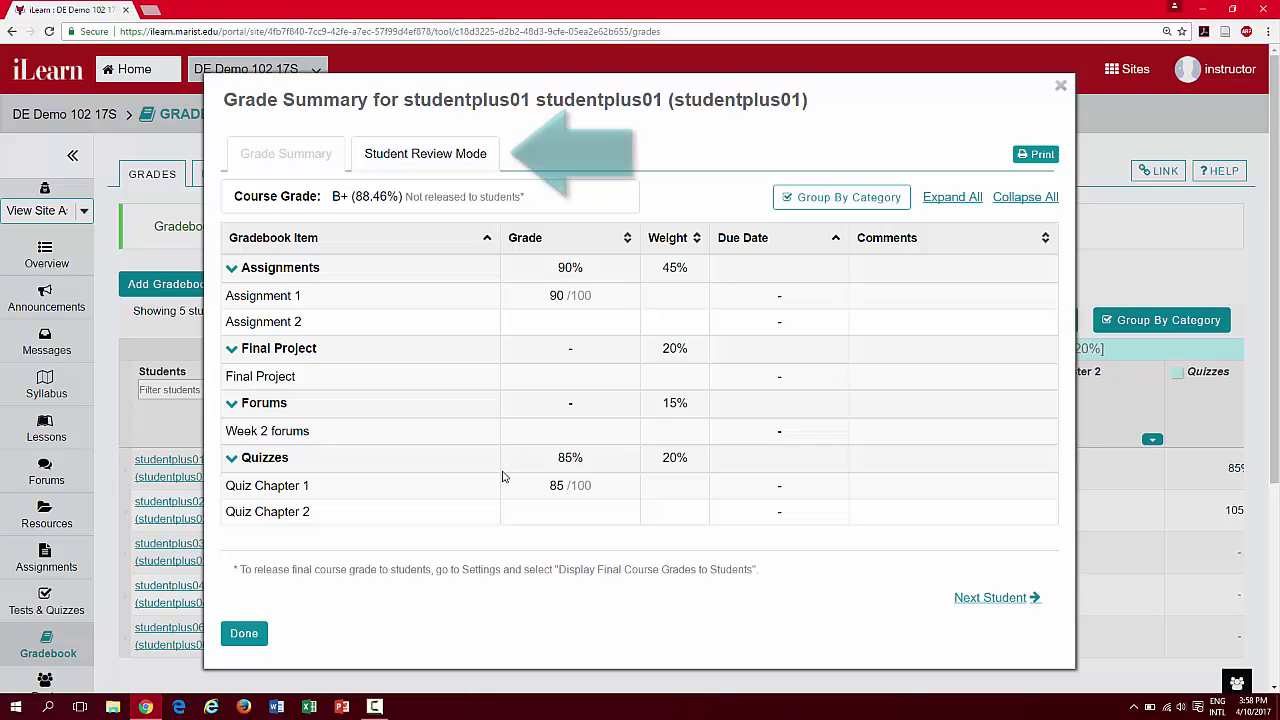
left_click(405, 157)
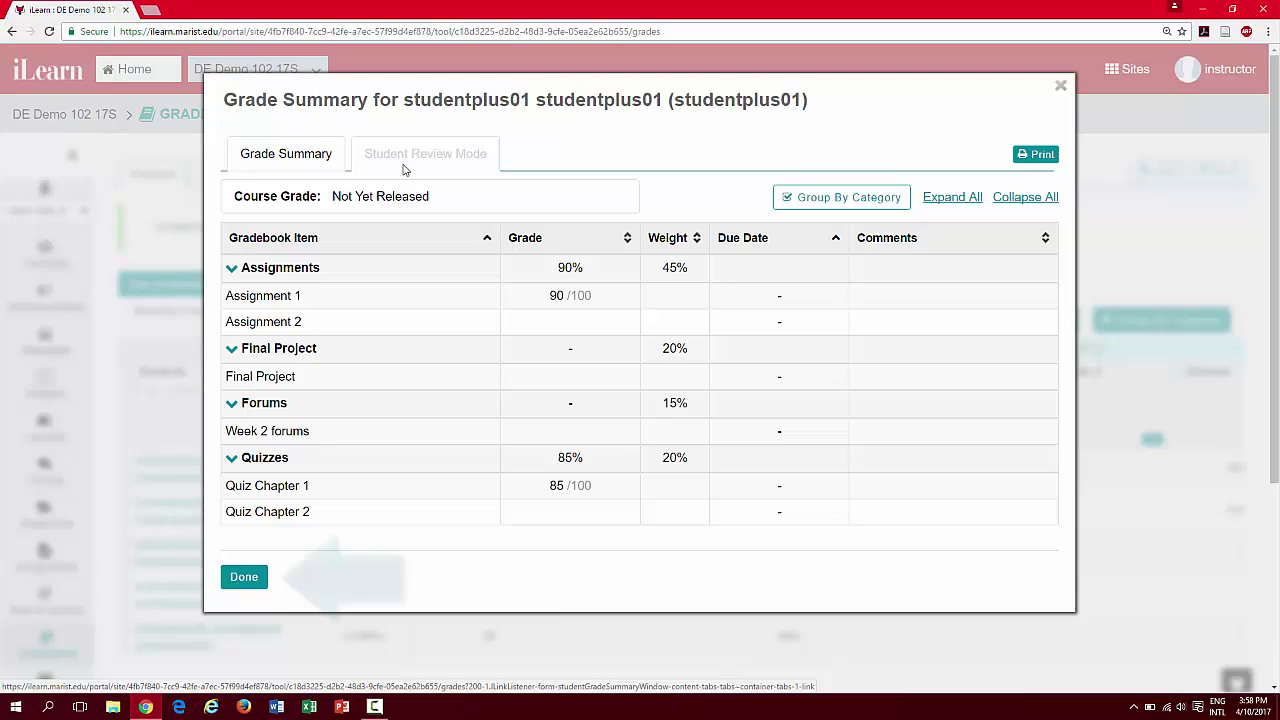
left_click(243, 578)
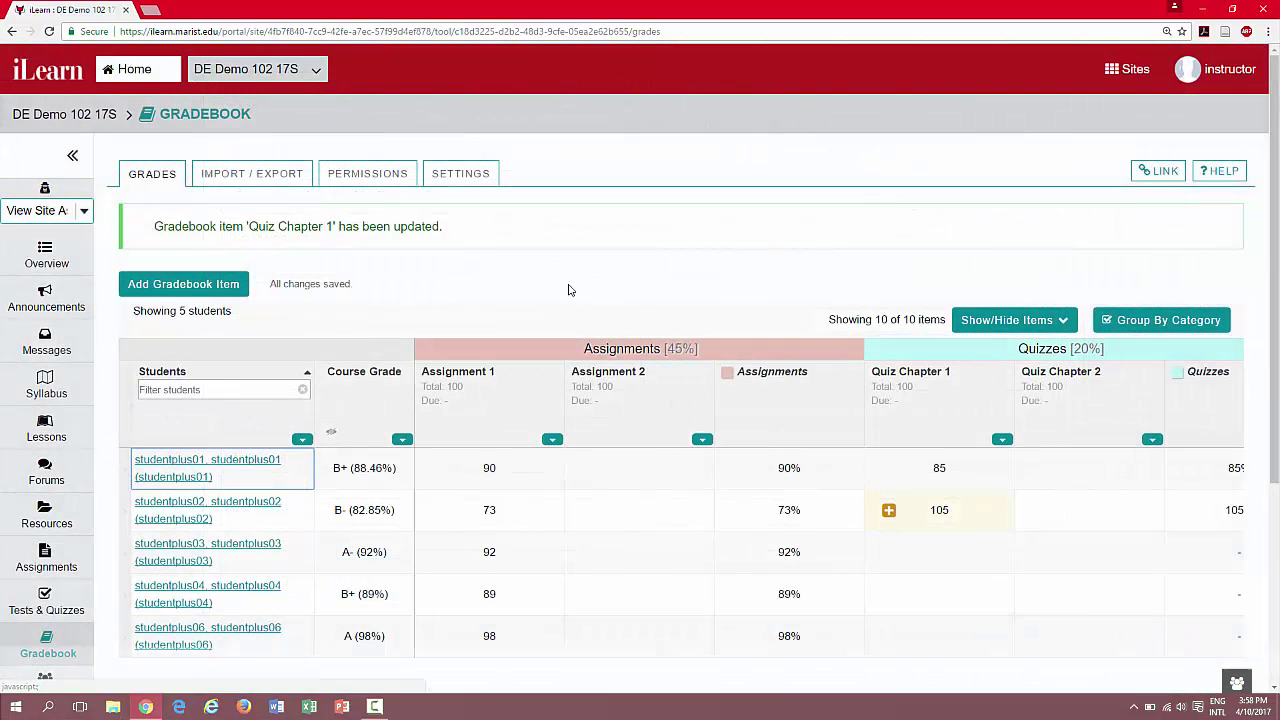